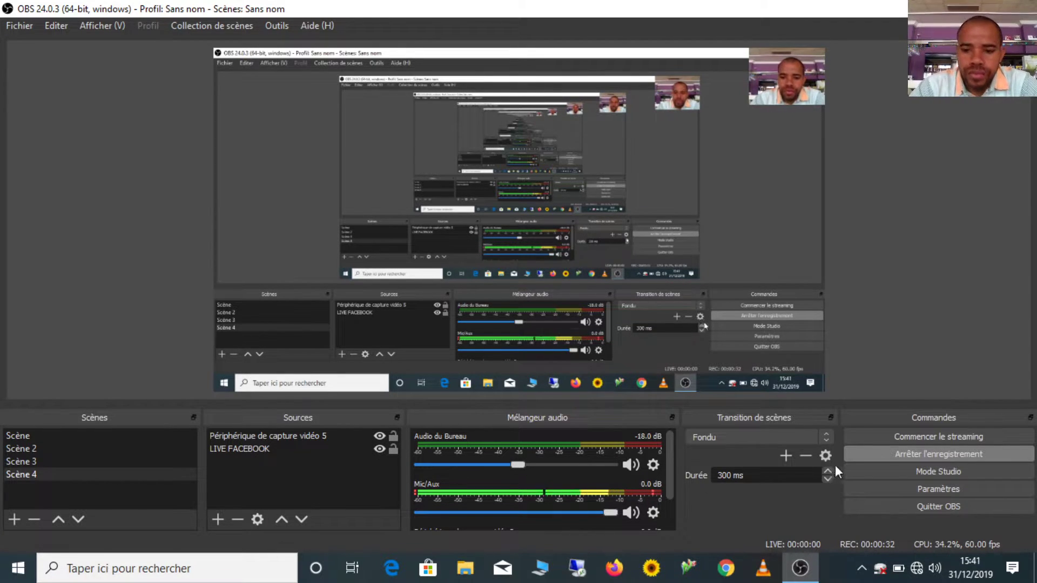
# Minimise OBS so the desktop with the DoliWamp-10.0.5 installer file is showing
pyautogui.click(1035, 573)
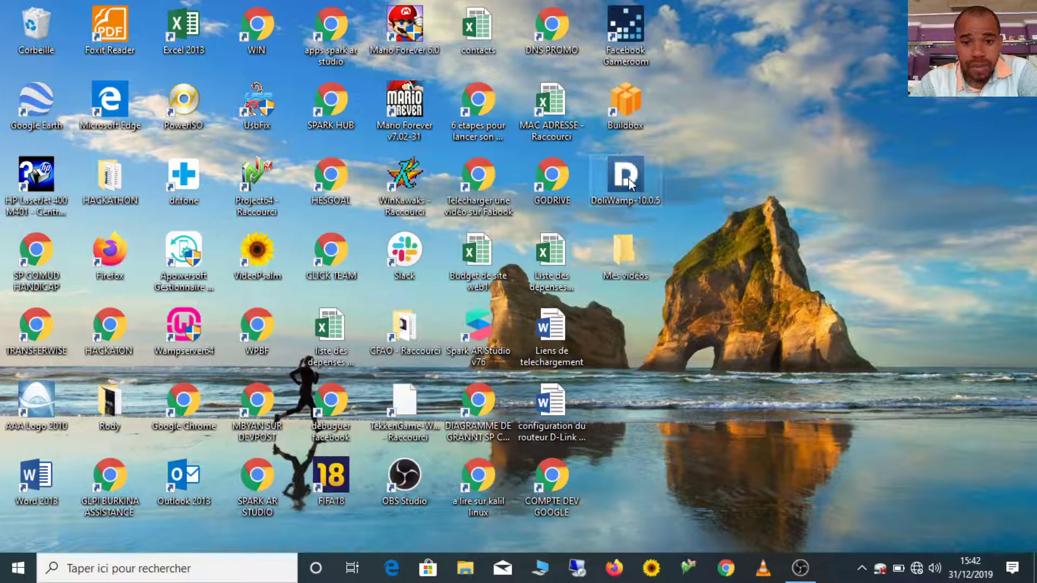
pyautogui.press('F5')
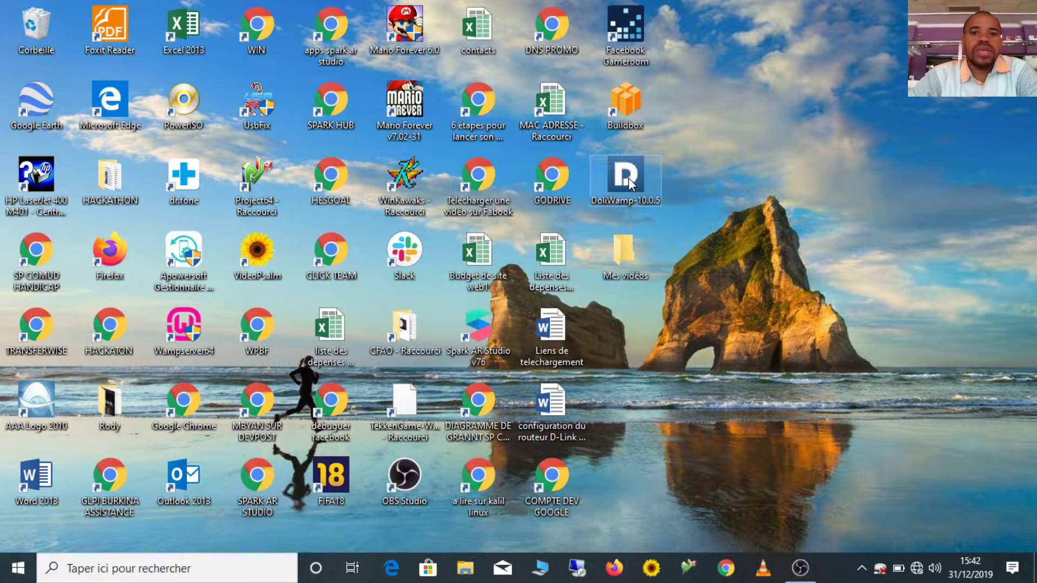
# Install DoliWamp-10.0.5 to the default c:\dolibarr folder with quick-launch and desktop icons
pyautogui.doubleClick(627, 177)
pyautogui.click(574, 432)
pyautogui.click(594, 403)
pyautogui.click(429, 258)
pyautogui.click(445, 274)
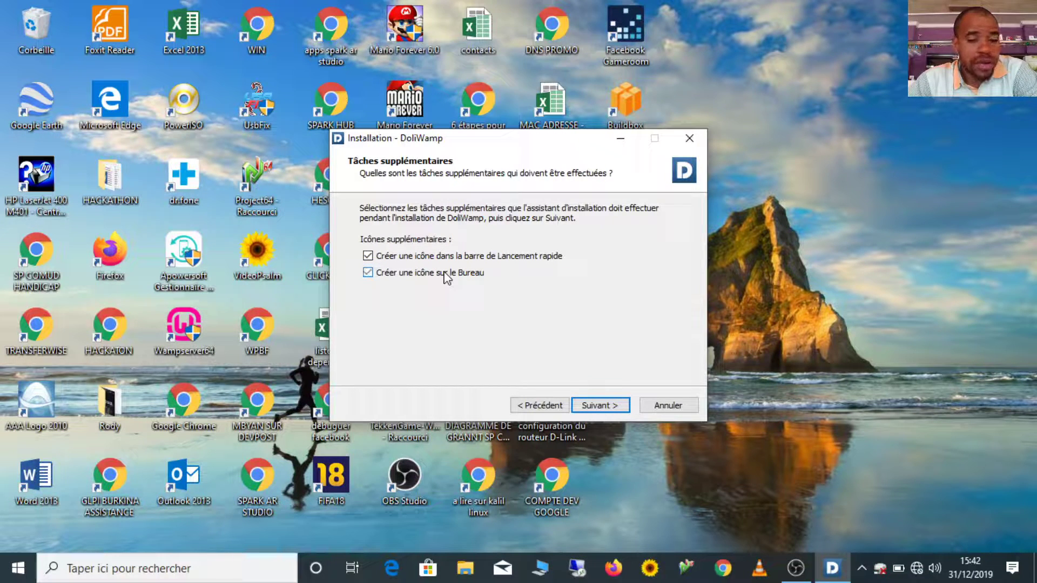
pyautogui.click(601, 405)
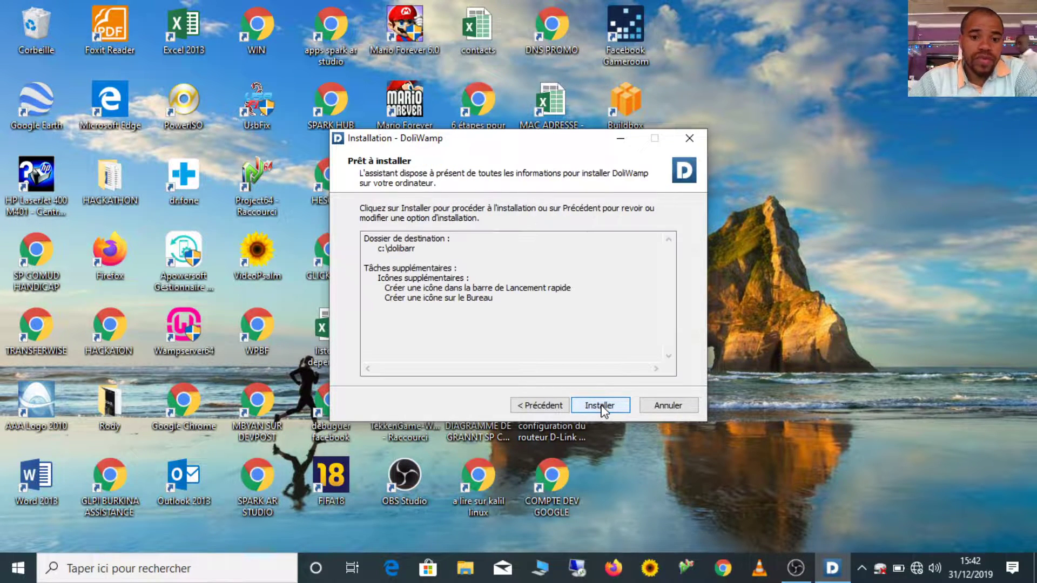
pyautogui.click(602, 408)
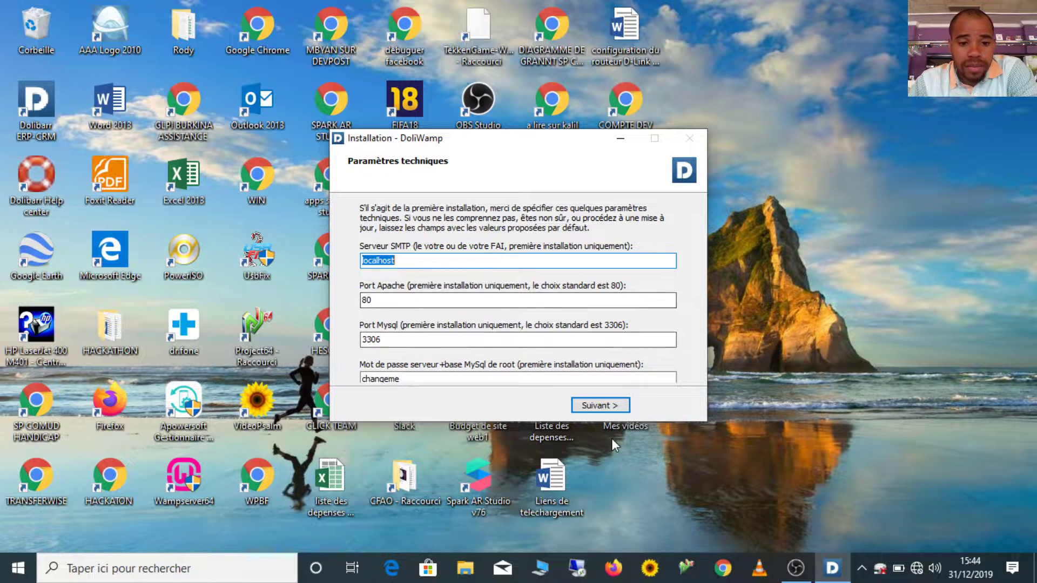
# Keep SMTP localhost and default ports, start Apache and MySQL, and finish so Dolibarr launches
pyautogui.click(600, 409)
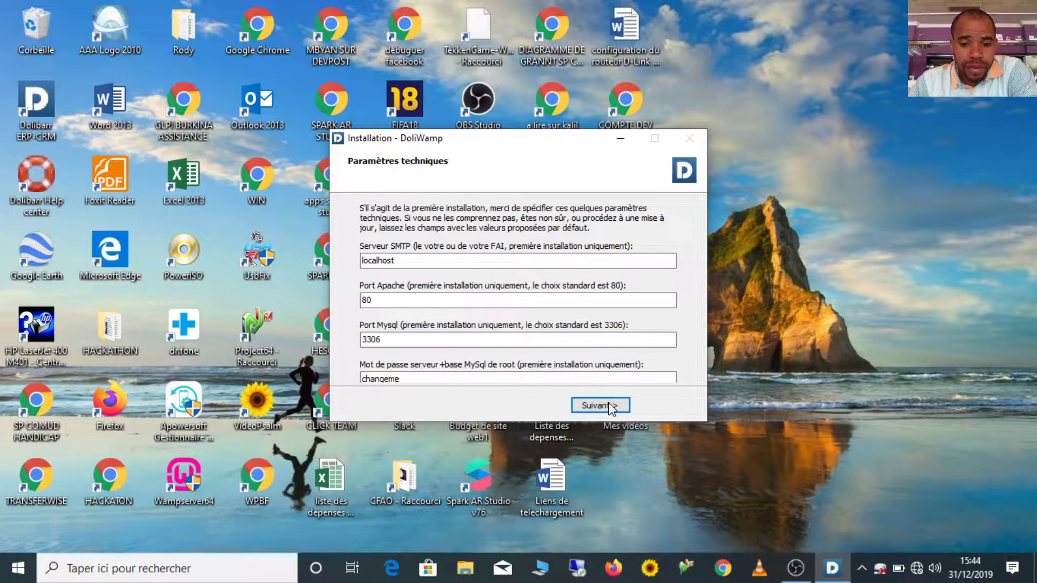
pyautogui.click(612, 408)
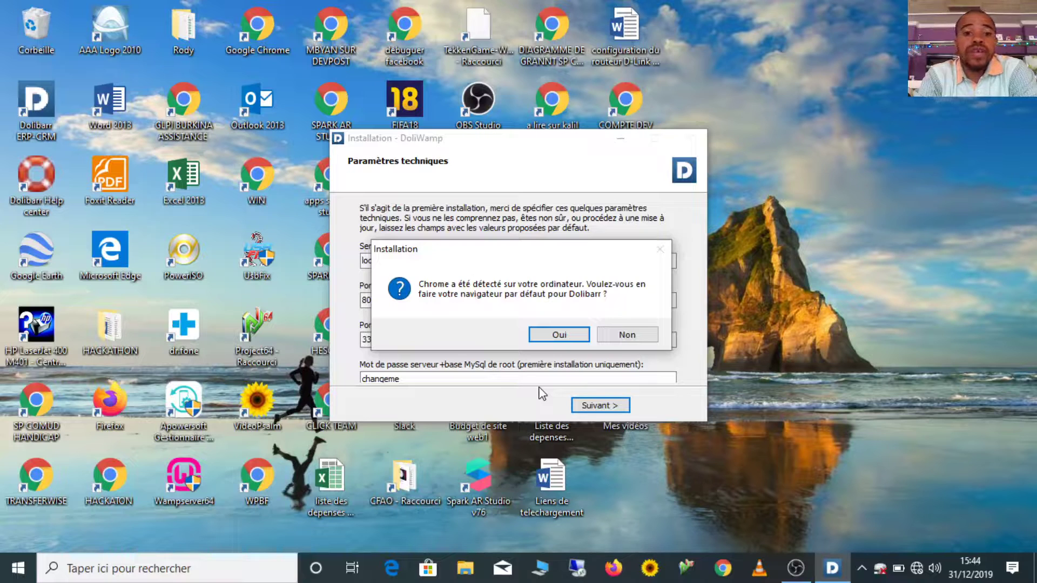
pyautogui.click(565, 336)
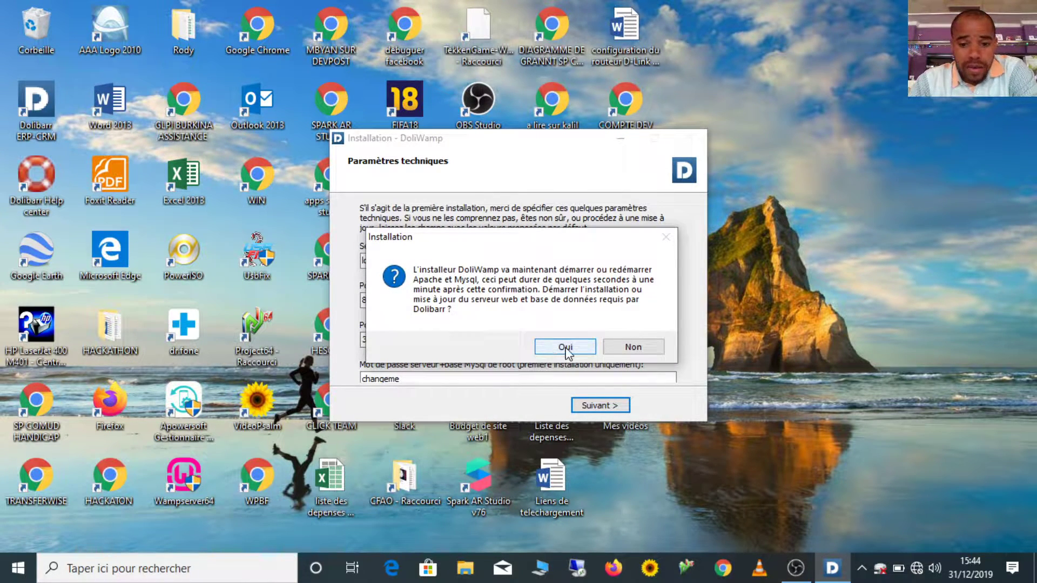
pyautogui.click(565, 350)
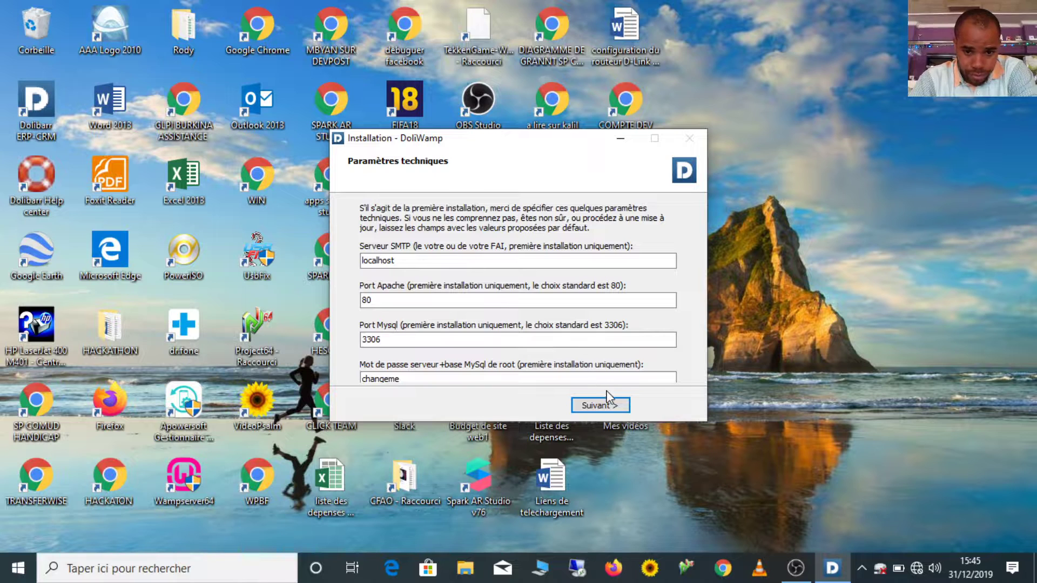
pyautogui.click(599, 406)
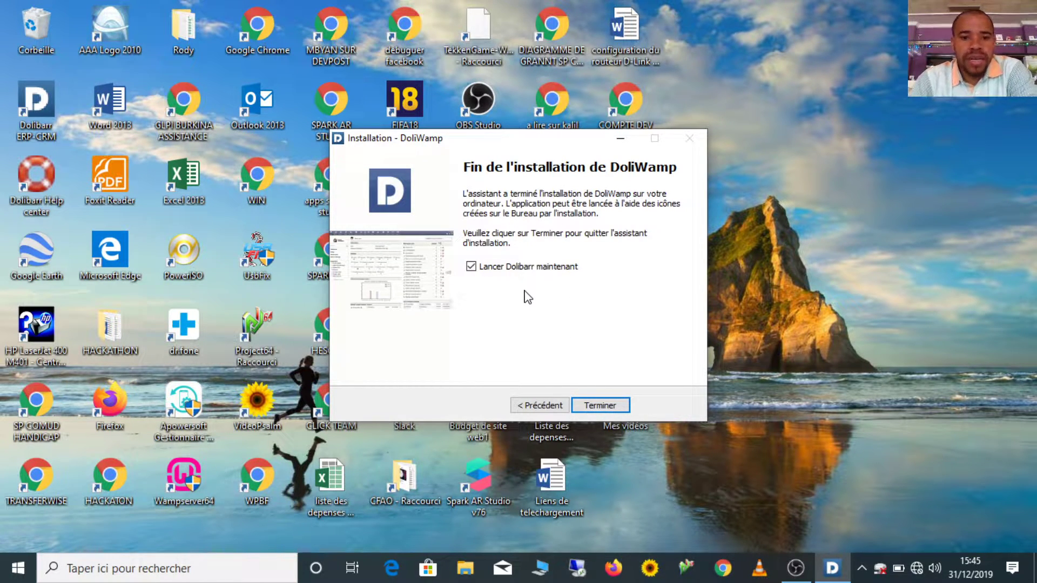
pyautogui.click(597, 406)
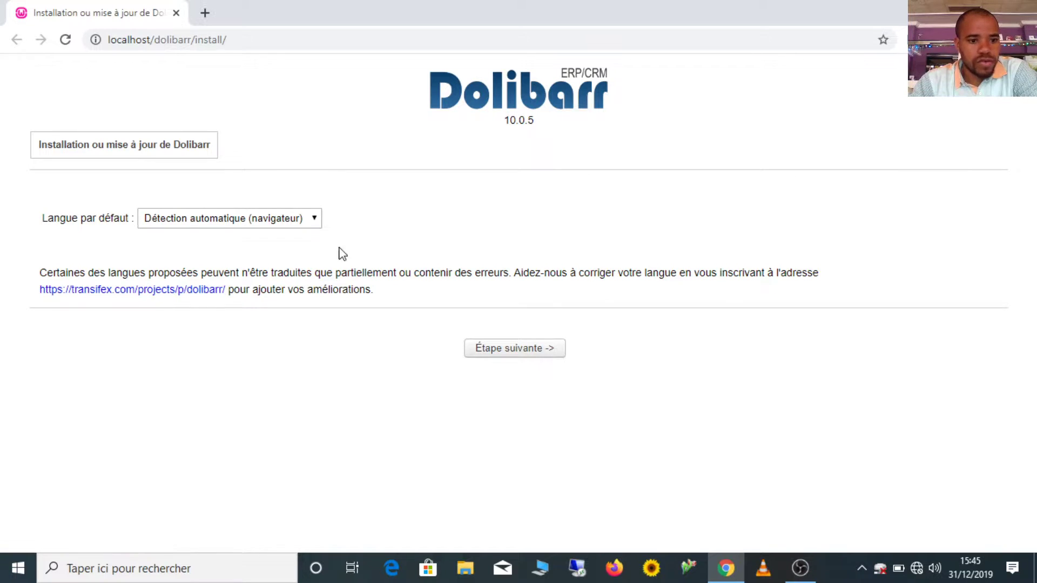
# Keep automatic language detection, start a first-time installation and look over the prefilled form
pyautogui.click(503, 348)
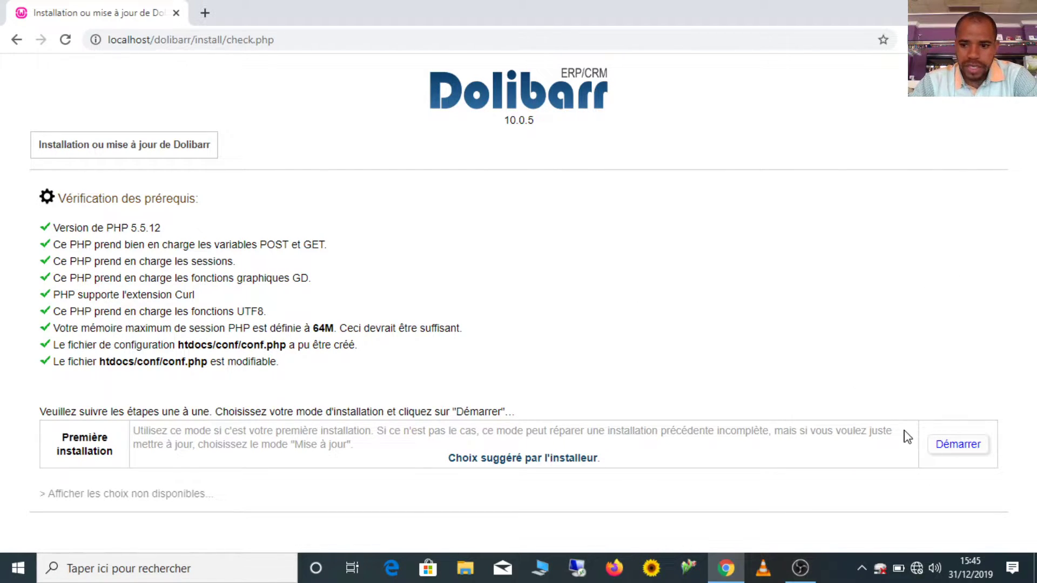
pyautogui.click(956, 446)
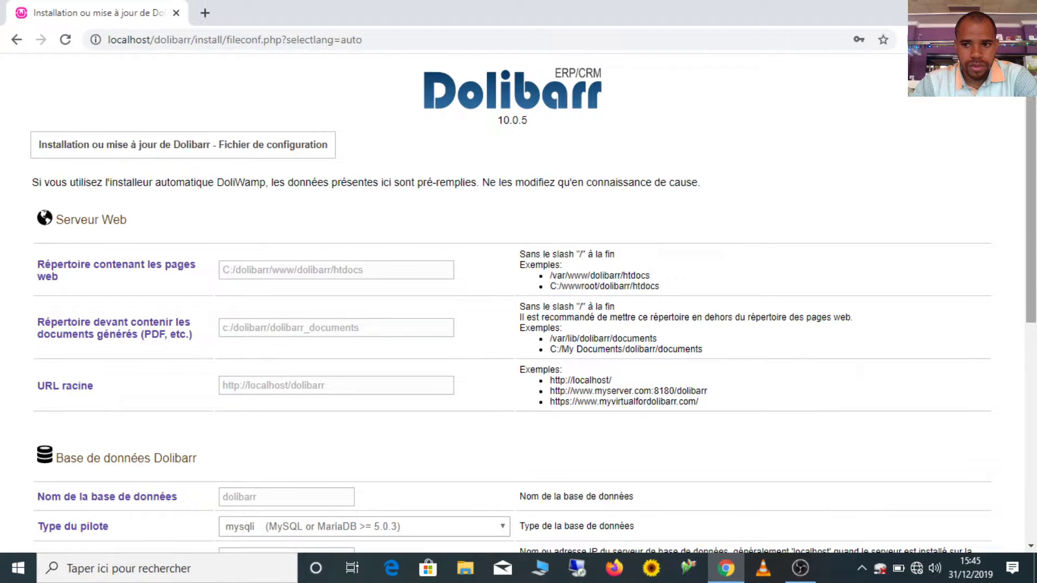
pyautogui.scroll(-8, 518, 302)
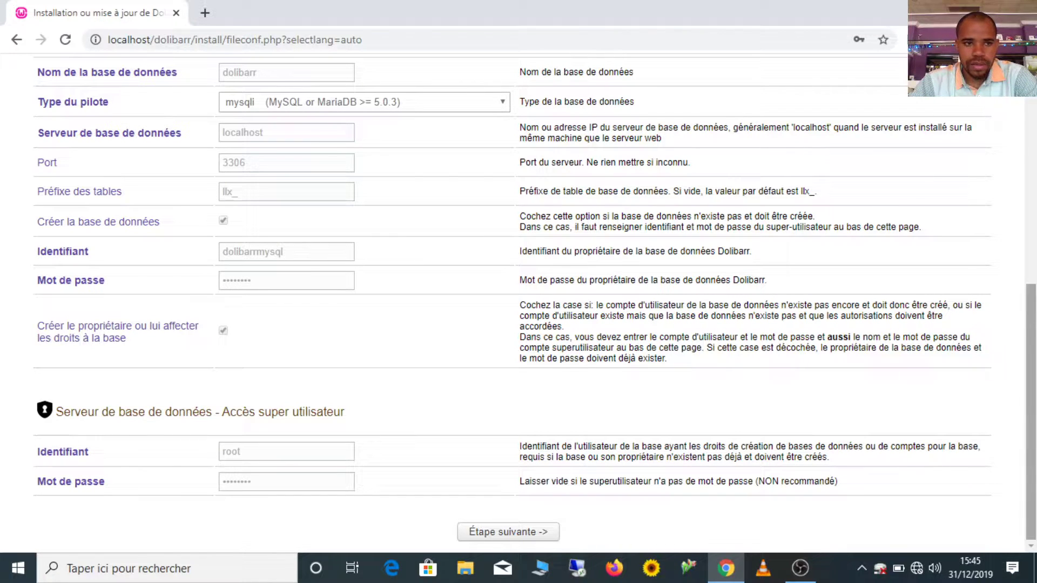
pyautogui.moveTo(1032, 413); pyautogui.dragTo(1032, 193)
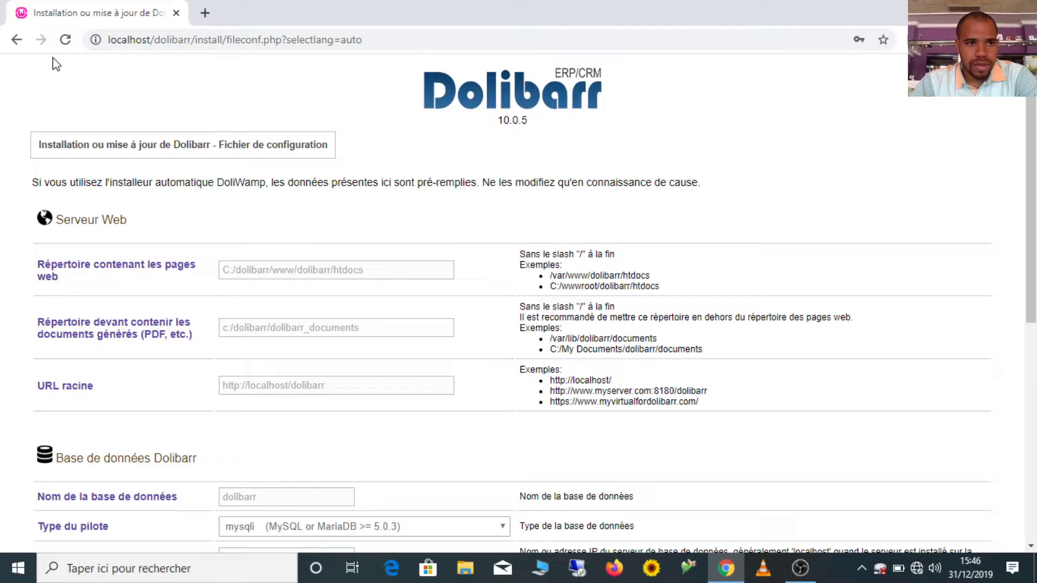
# Restart the first-time installation, submit the prefilled configuration, and save the database password in Chrome
pyautogui.click(17, 39)
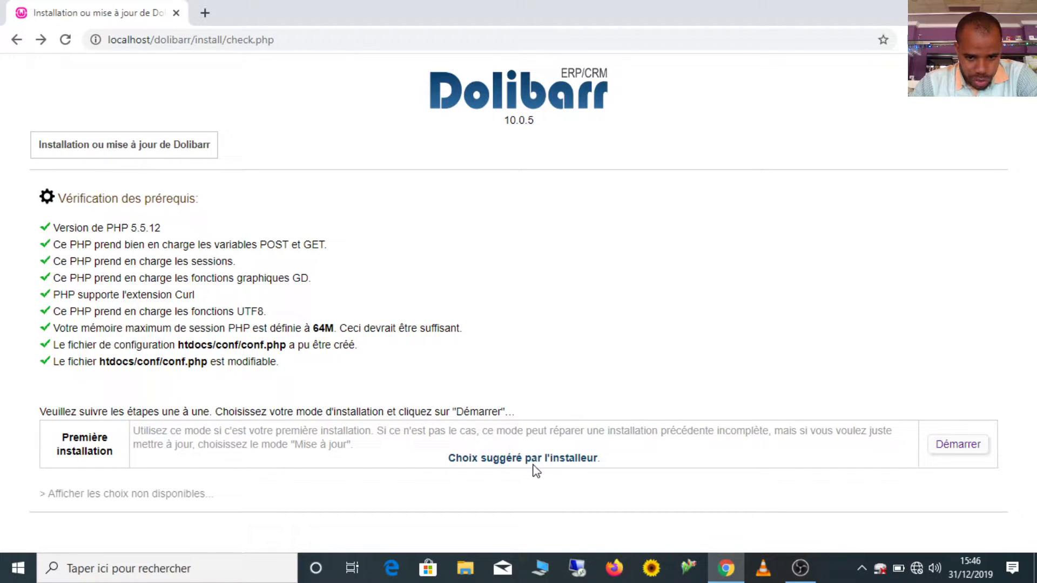
pyautogui.click(959, 445)
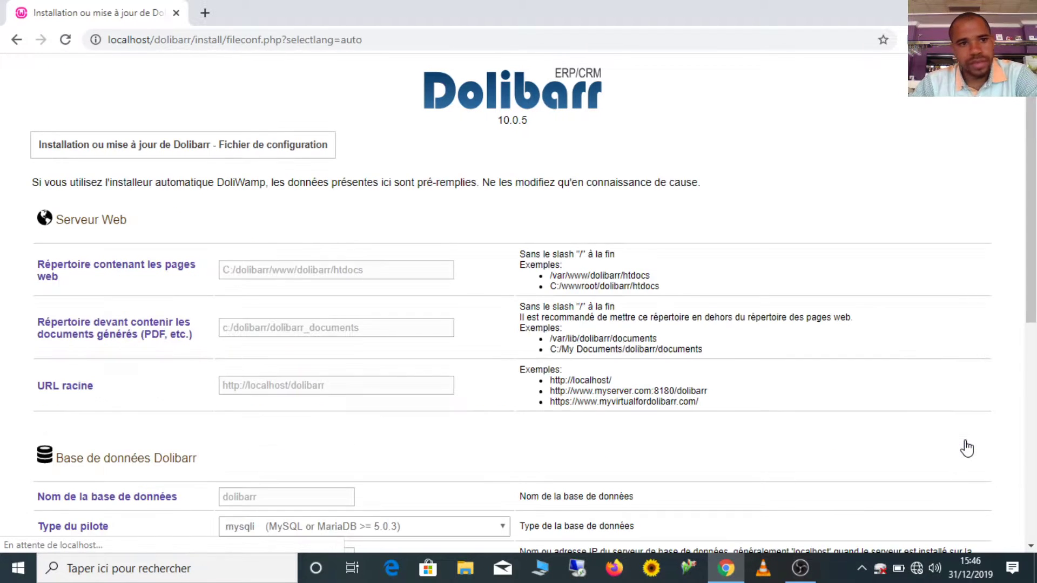
pyautogui.scroll(-8, 518, 324)
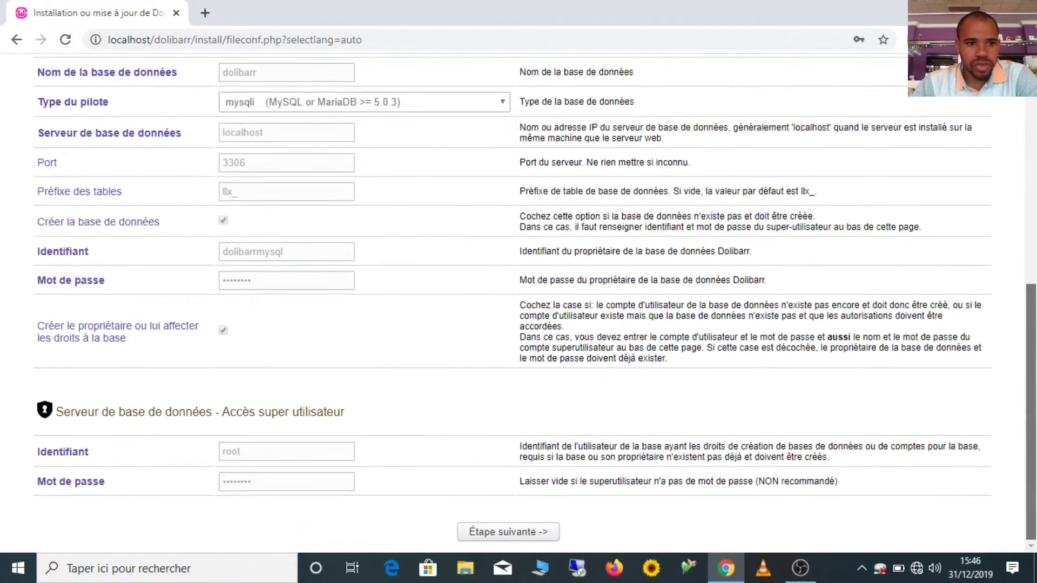
pyautogui.click(517, 534)
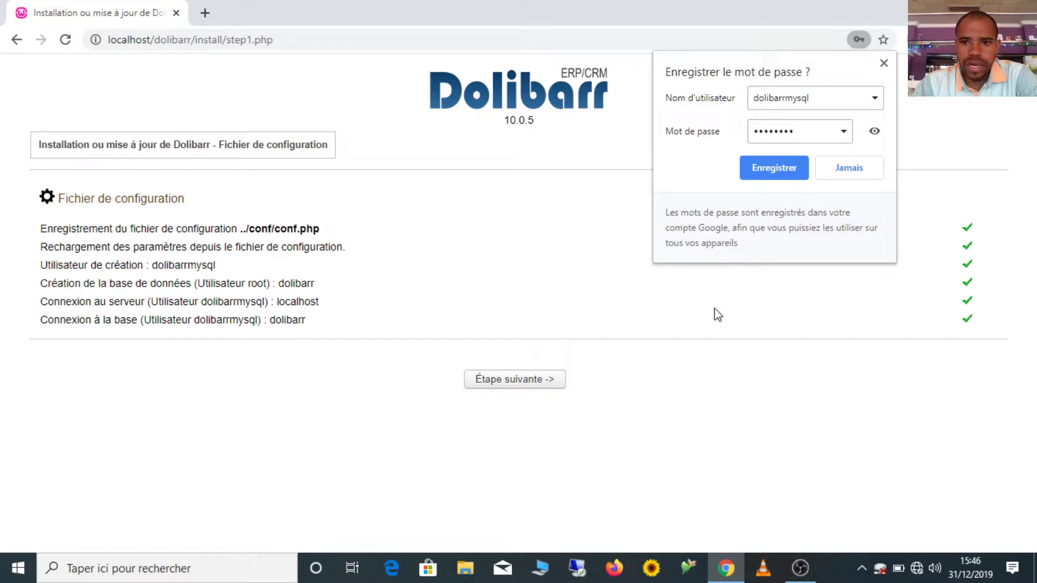
pyautogui.click(785, 167)
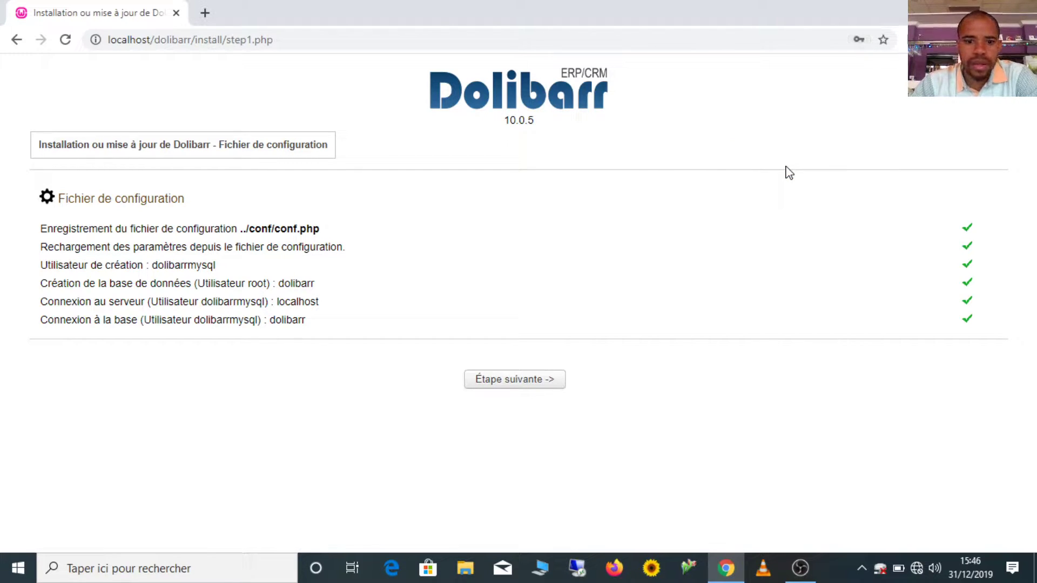
# Let the installer build the dolibarr database objects, then continue to the administrator account page
pyautogui.click(511, 381)
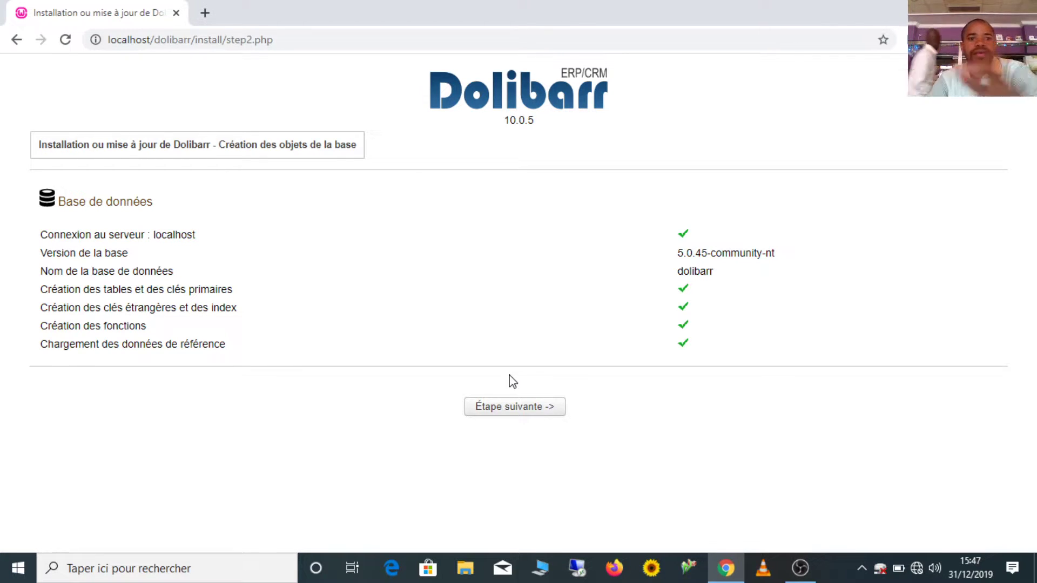
pyautogui.click(513, 413)
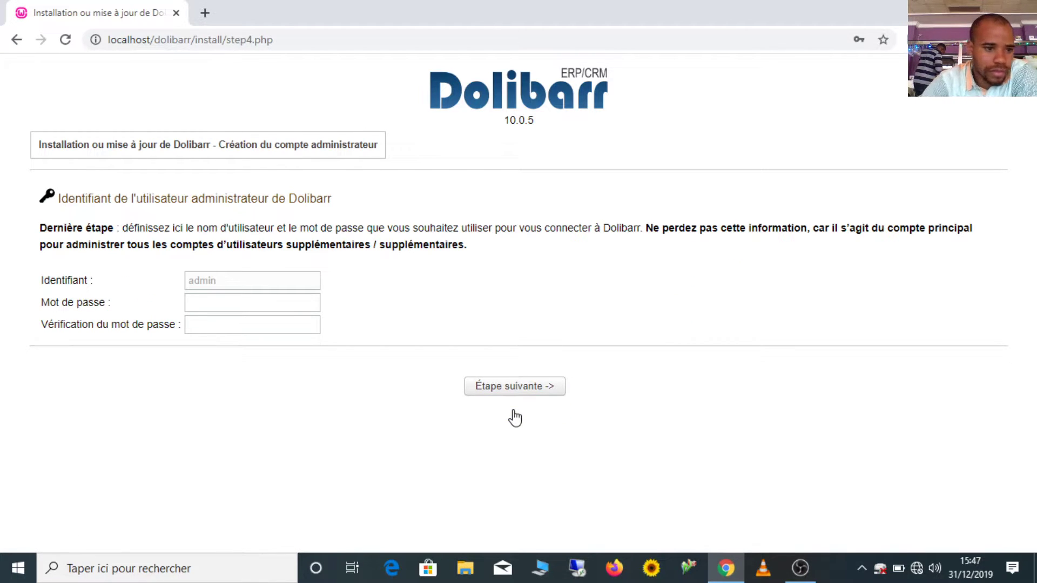
# Enter the admin account password and repeat it in the verification field
pyautogui.click(205, 298)
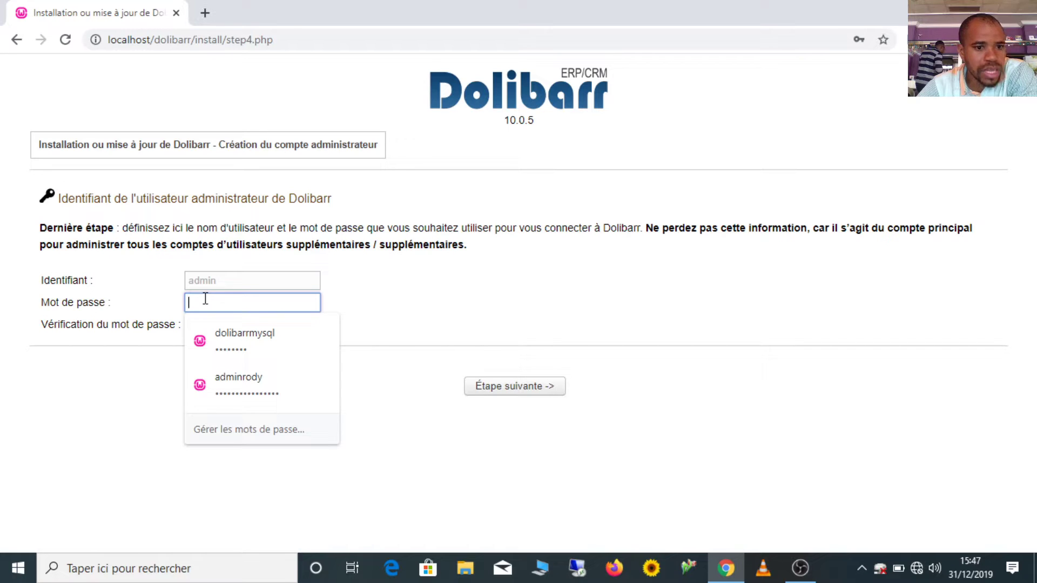
pyautogui.write('admin')
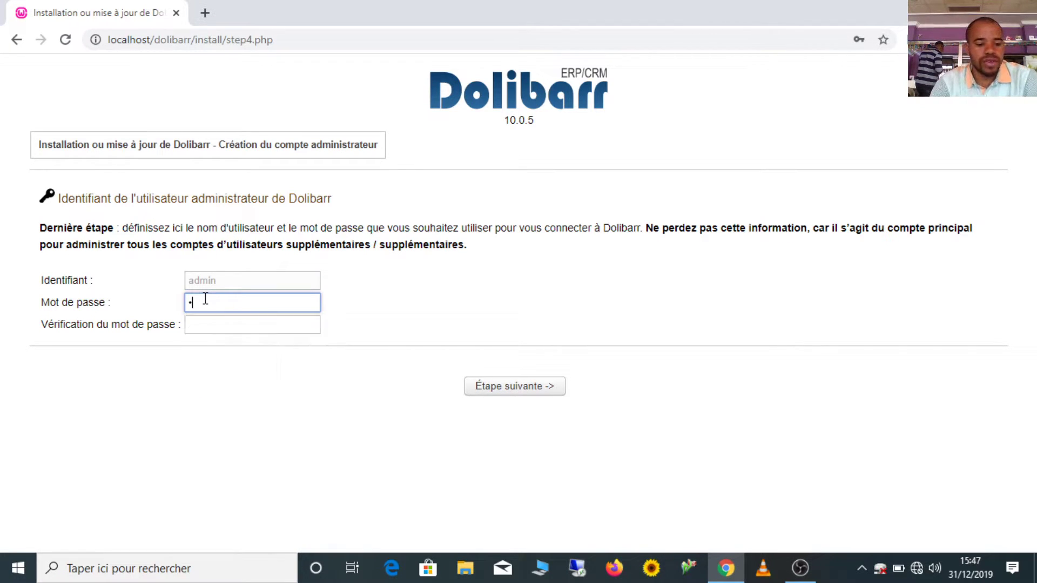
pyautogui.click(231, 324)
pyautogui.write('admin')
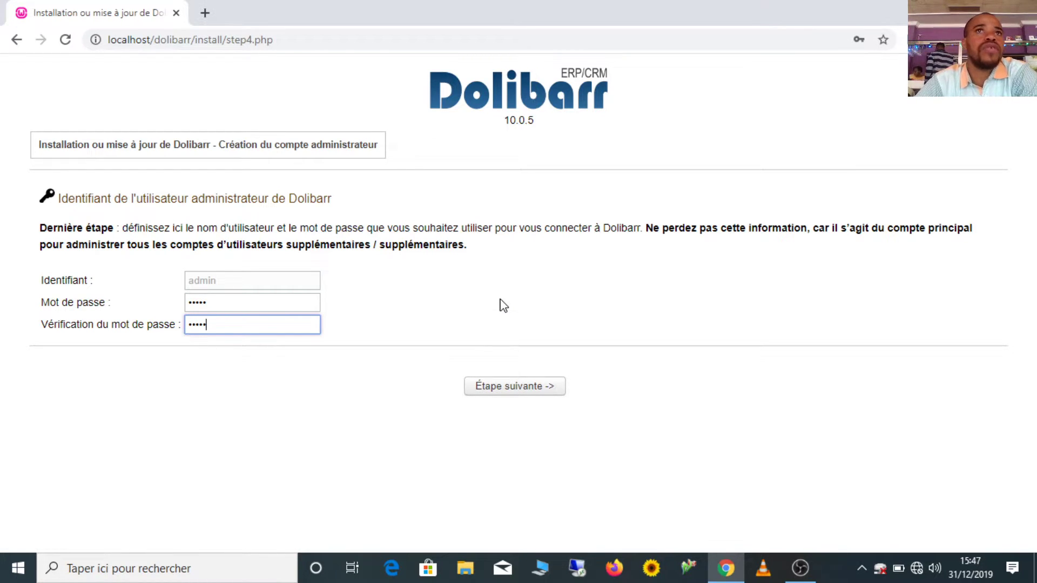
# Submit the admin account, decline Chrome's password saving, and go to the Dolibarr configuration area
pyautogui.click(522, 397)
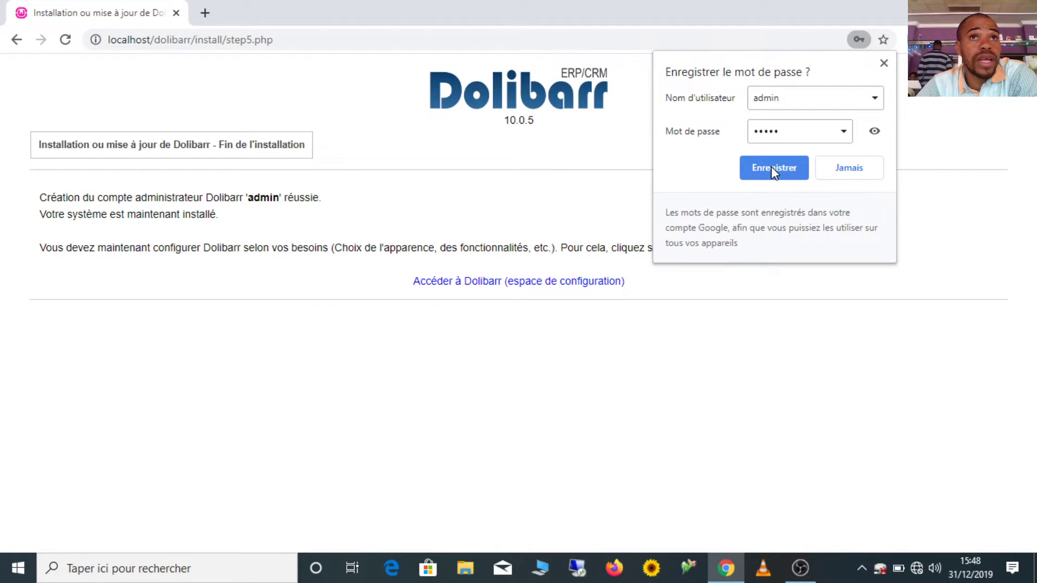
pyautogui.click(862, 174)
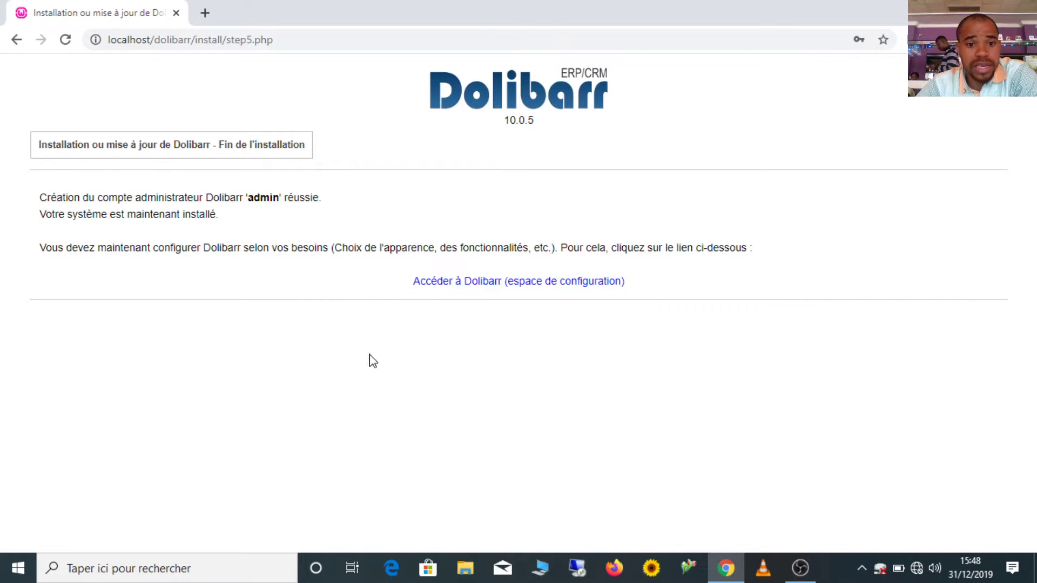
pyautogui.click(488, 282)
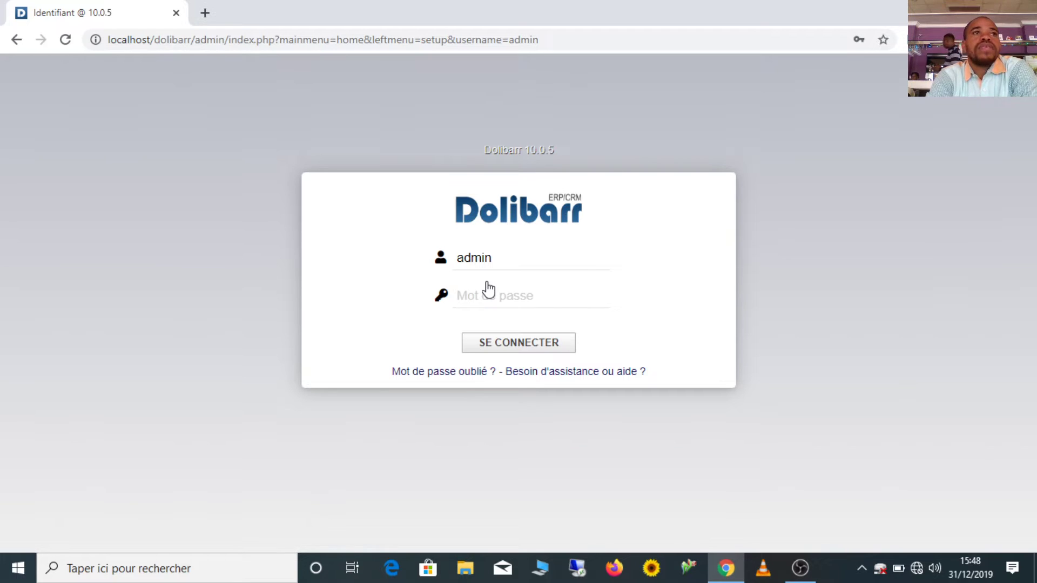
# Log in to Dolibarr as admin with the account password
pyautogui.write('•••••')
pyautogui.click(537, 351)
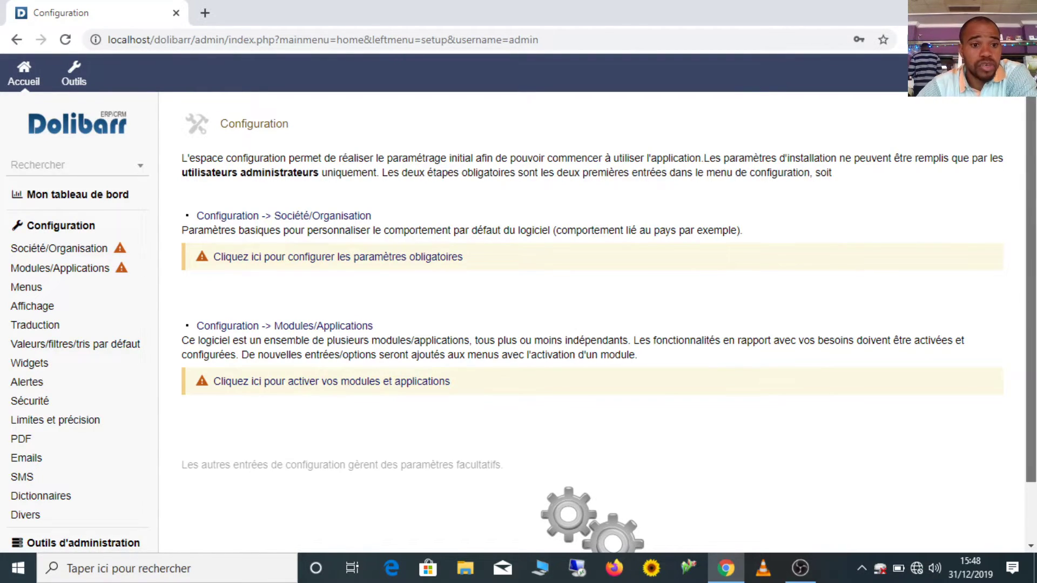
# Open Société/Organisation and Modules/Applications in new browser tabs, then switch to the company form
pyautogui.scroll(-1, 537, 351)
pyautogui.scroll(1, 456, 294)
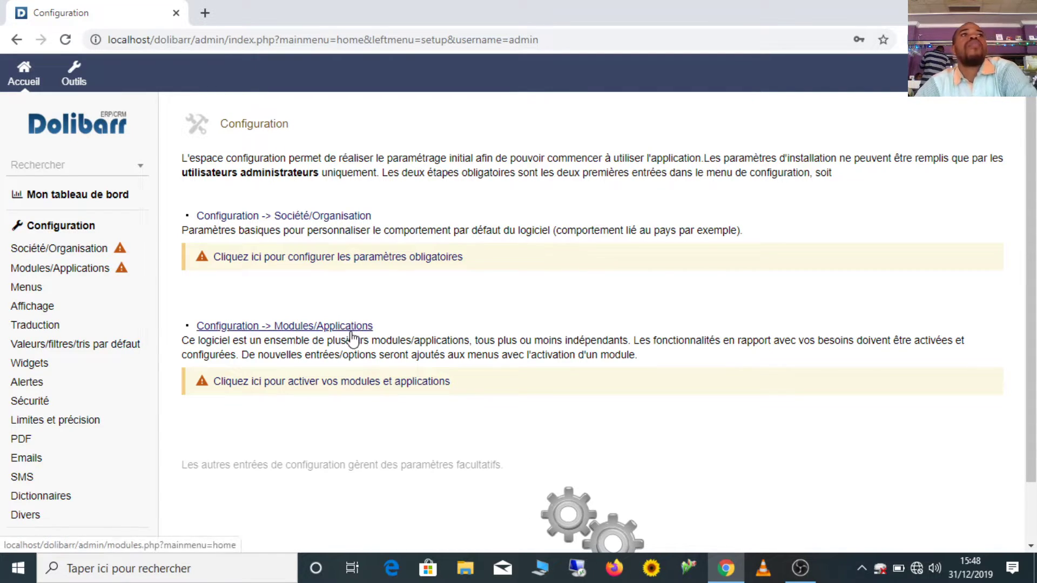
pyautogui.rightClick(327, 222)
pyautogui.click(372, 231)
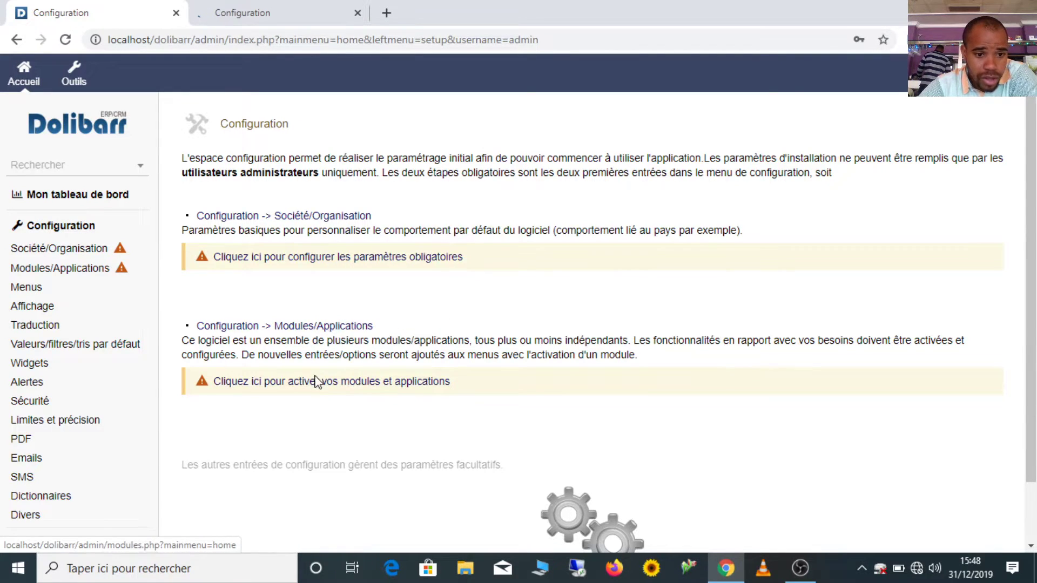
pyautogui.rightClick(342, 388)
pyautogui.click(377, 216)
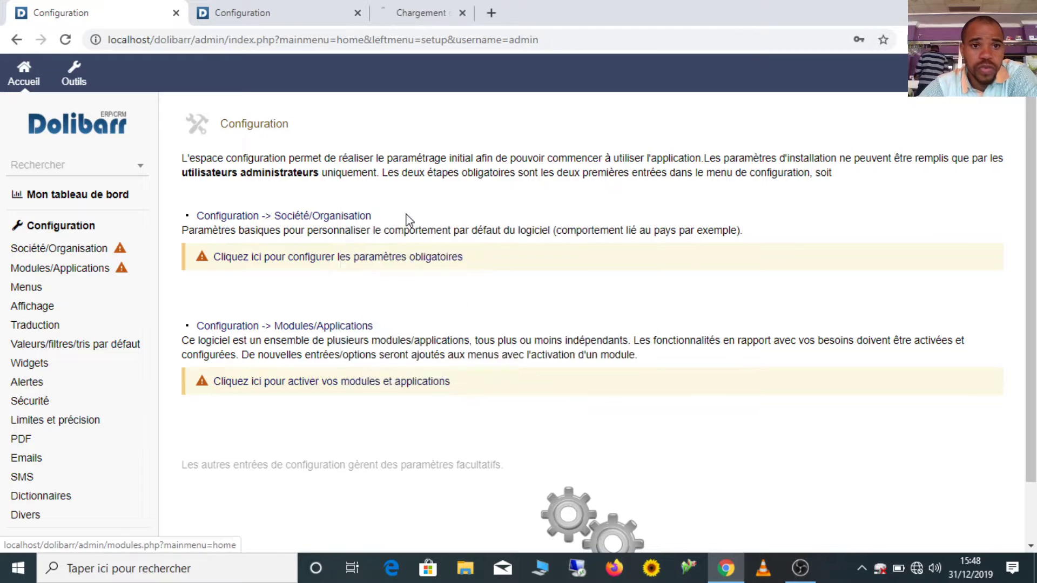
pyautogui.click(284, 8)
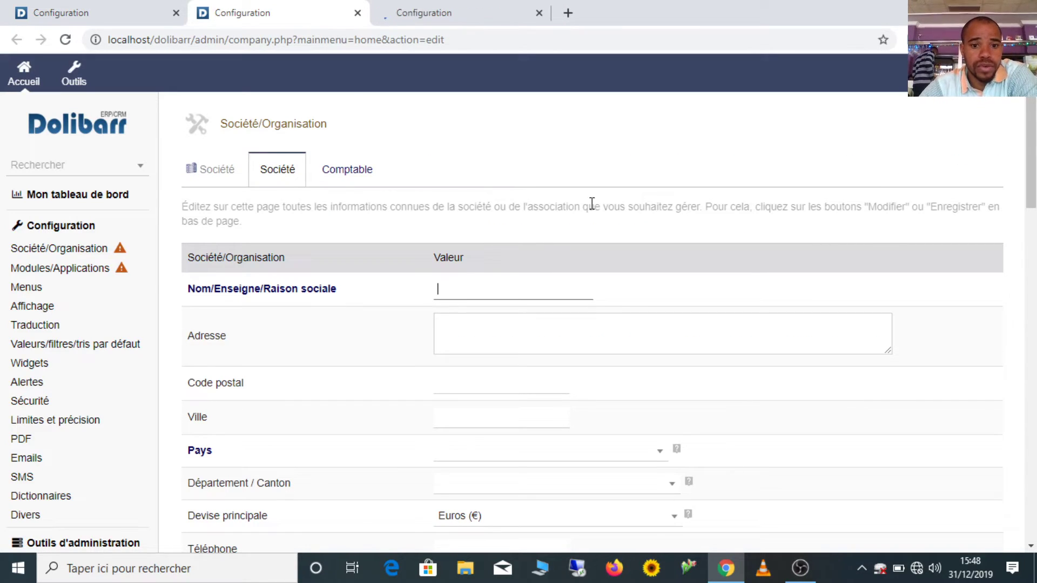
# Set the company's main currency to Francs CFA BCEAO (XOF), then switch to the Modules/Applications tab
pyautogui.scroll(-2, 683, 158)
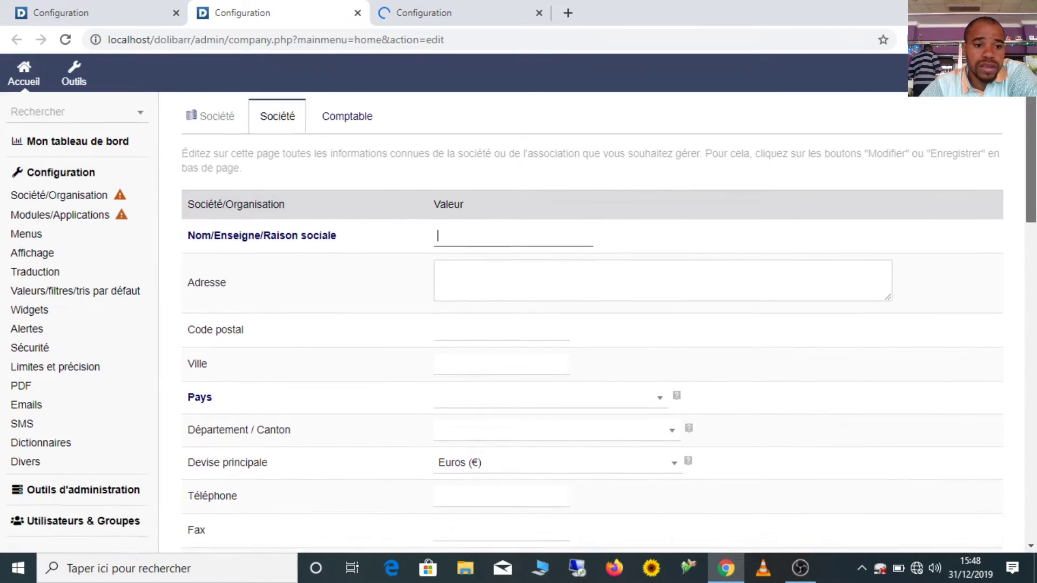
pyautogui.scroll(-1, 449, 162)
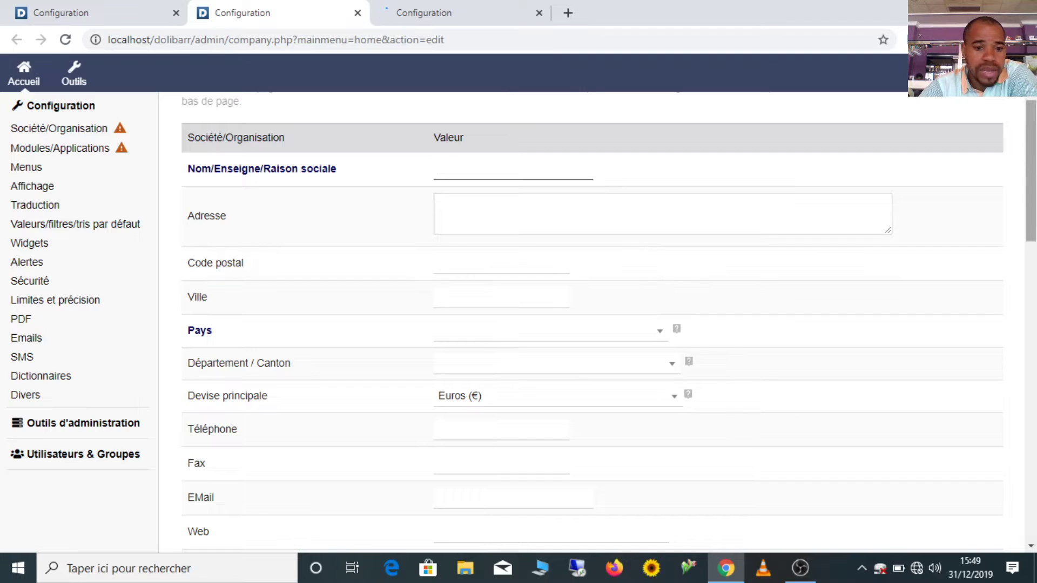
pyautogui.scroll(-2, 1030, 184)
pyautogui.scroll(-3, 1030, 184)
pyautogui.scroll(1, 660, 190)
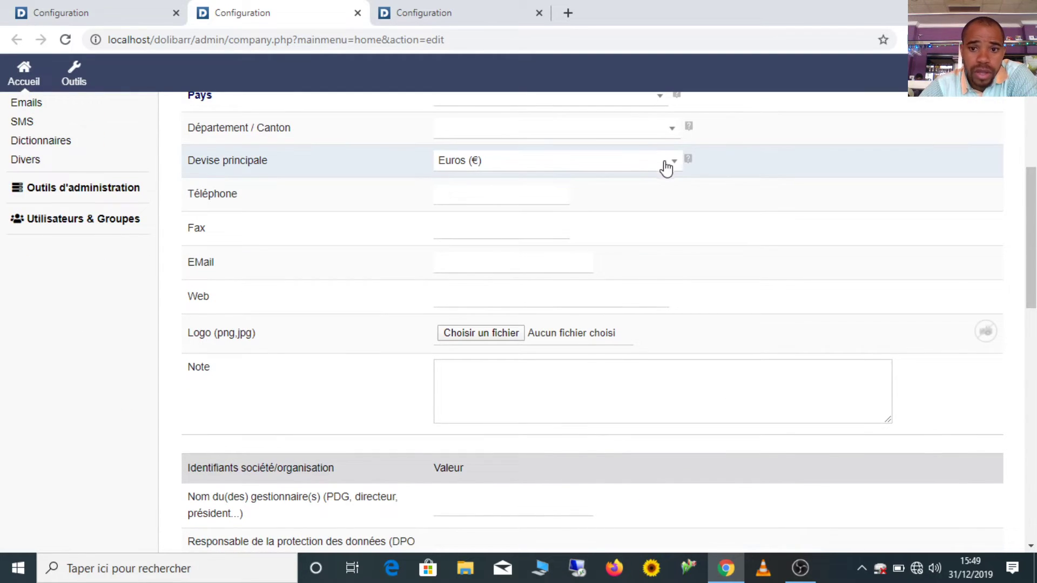
pyautogui.click(668, 169)
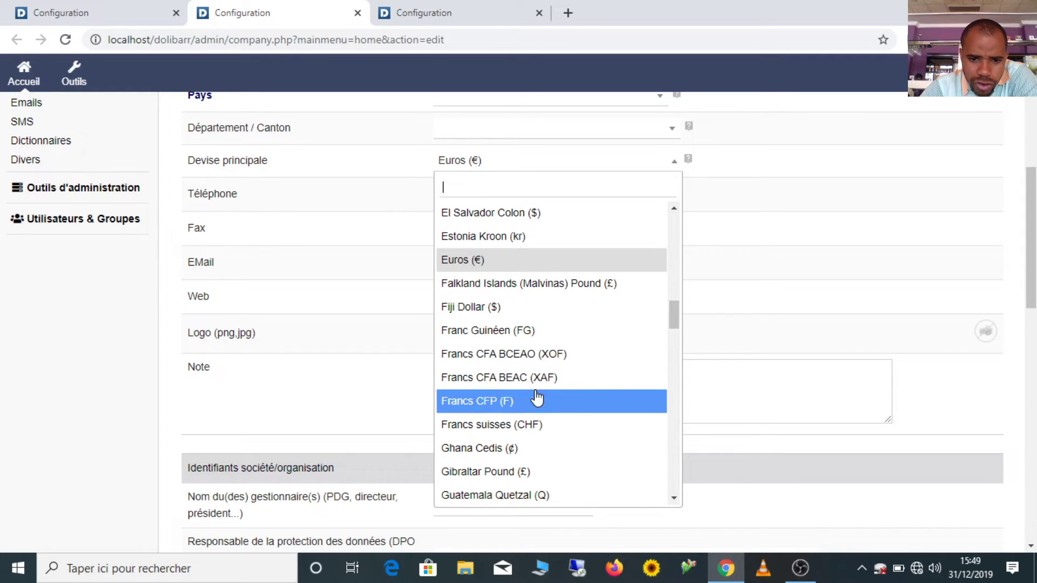
pyautogui.click(529, 356)
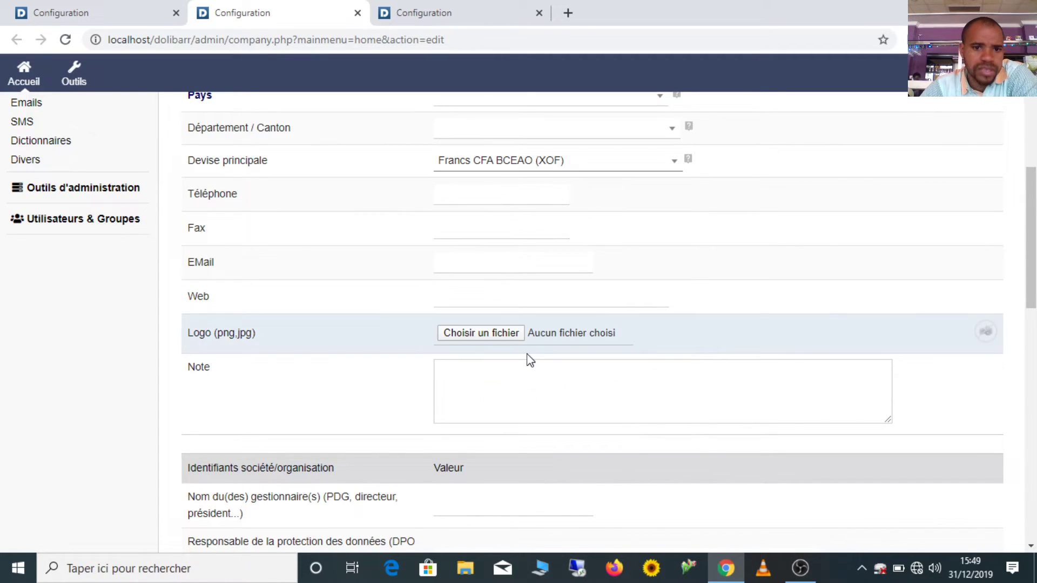
pyautogui.moveTo(1033, 272); pyautogui.dragTo(1033, 206)
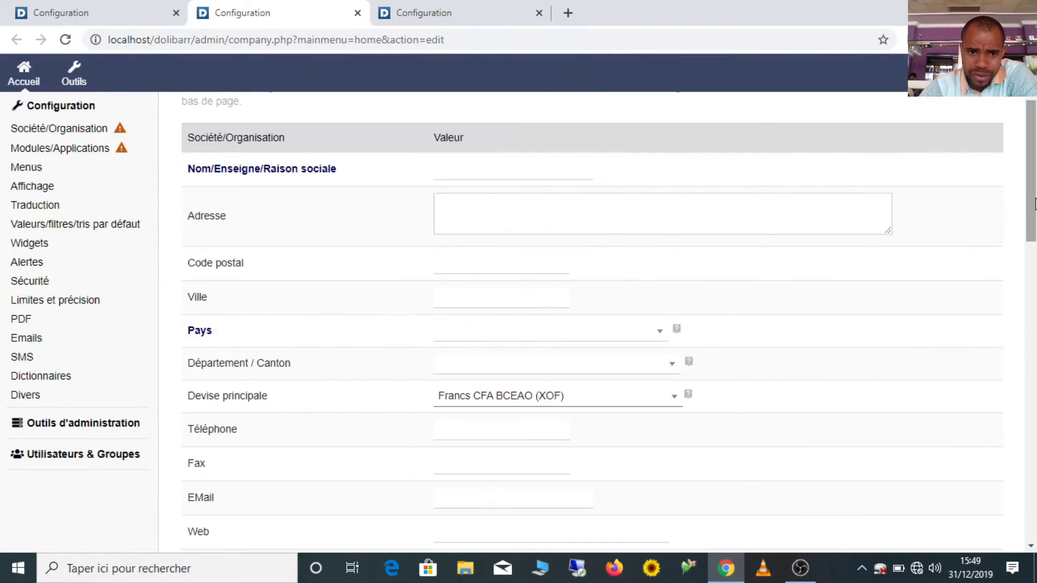
pyautogui.click(427, 12)
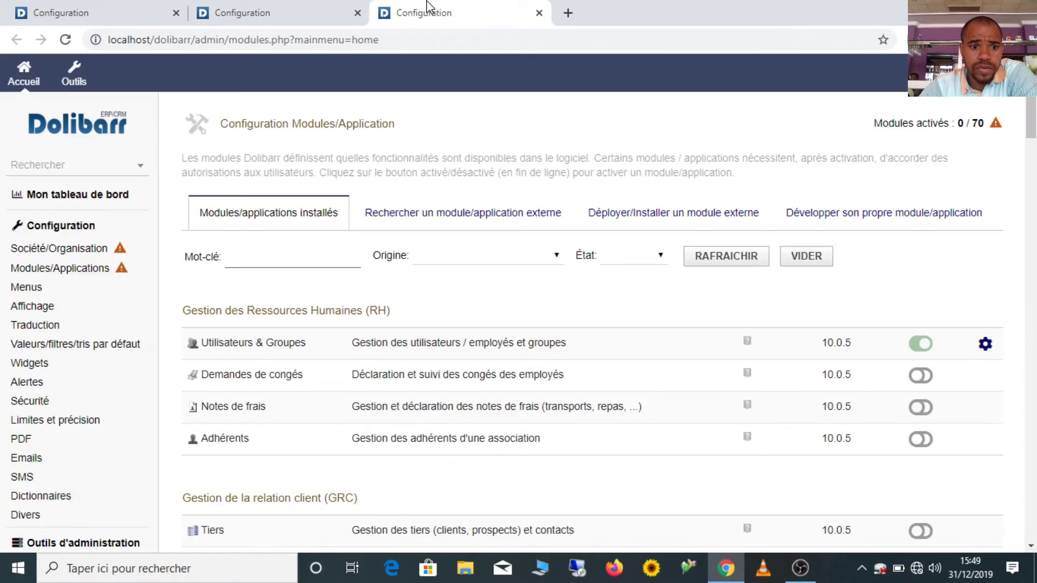
# Dismiss the browser menu, then scroll the modules list to the Gestion de la relation fournisseur (GRF) heading and highlight it
pyautogui.click(1025, 40)
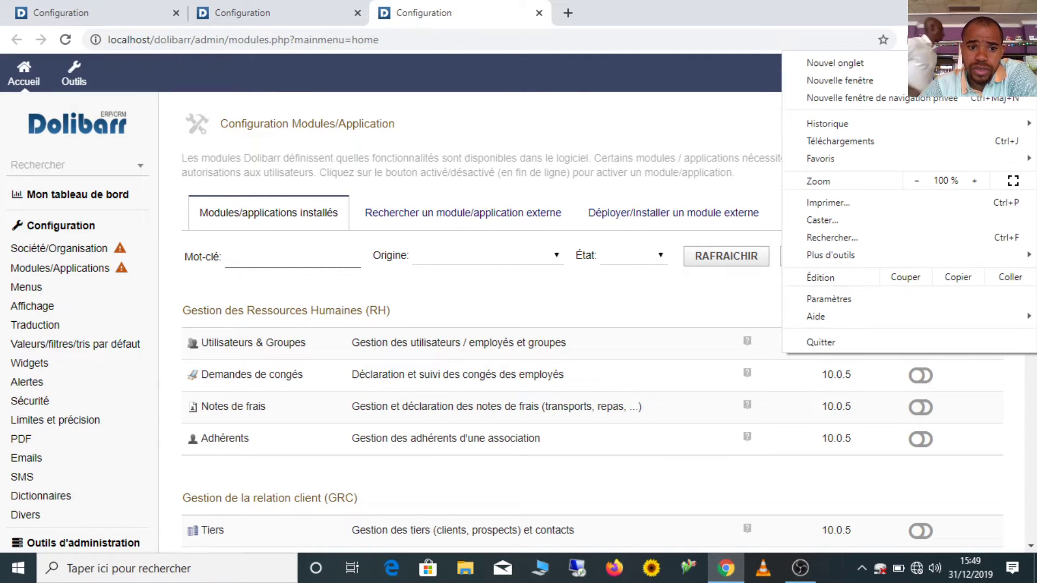
pyautogui.click(654, 129)
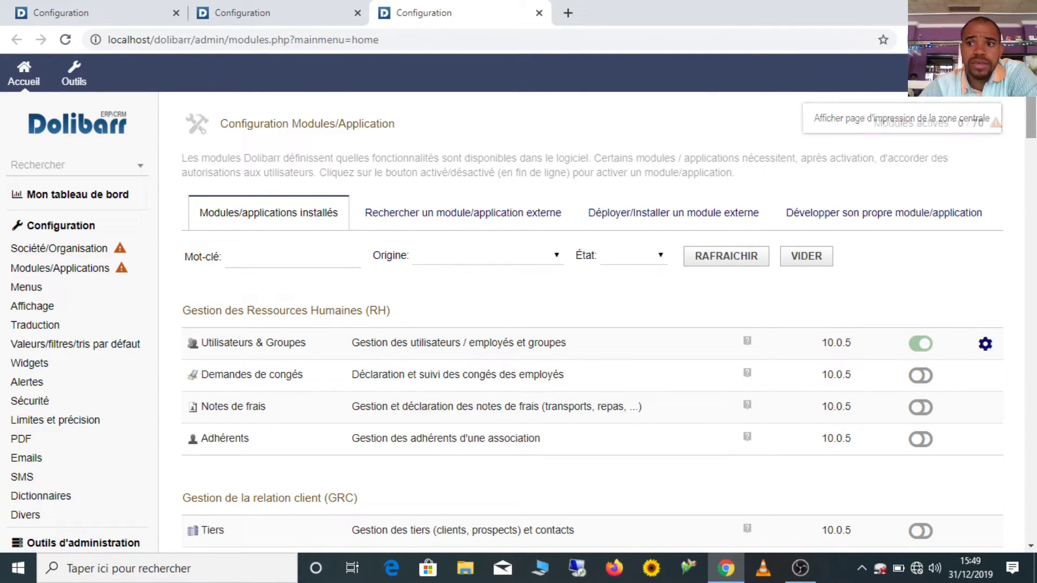
pyautogui.scroll(-3, 521, 322)
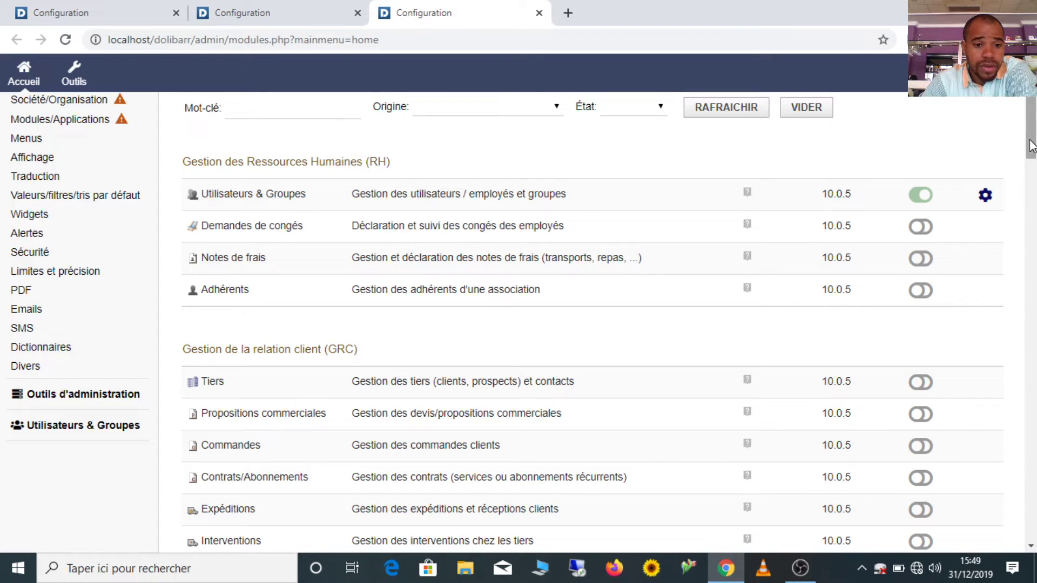
pyautogui.moveTo(1033, 143); pyautogui.dragTo(1034, 219)
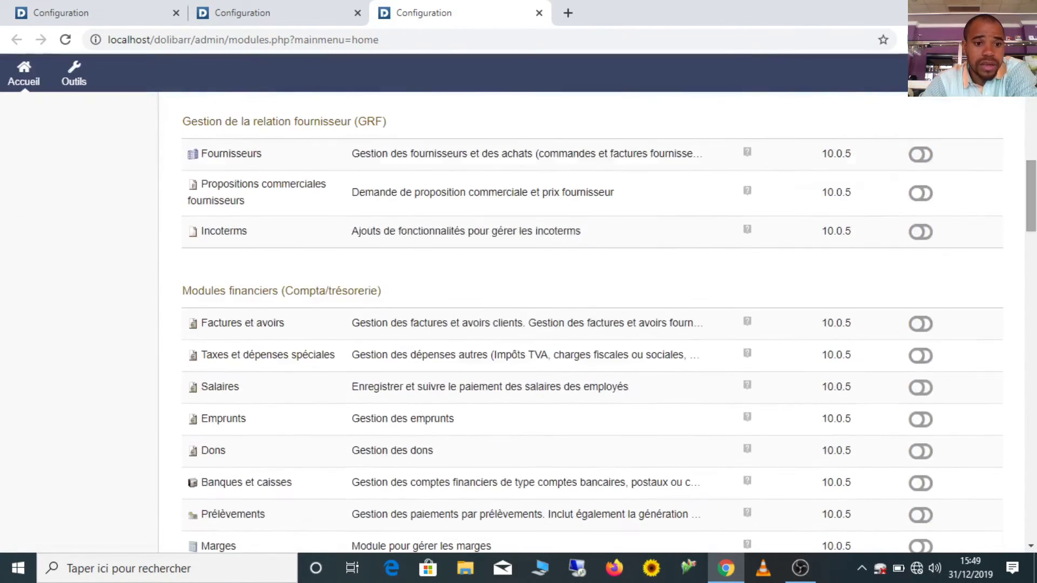
pyautogui.moveTo(182, 121); pyautogui.dragTo(435, 127)
# Scroll through the remaining modules to the bottom and back up, then bring OBS Studio to the front
pyautogui.scroll(-2, 455, 218)
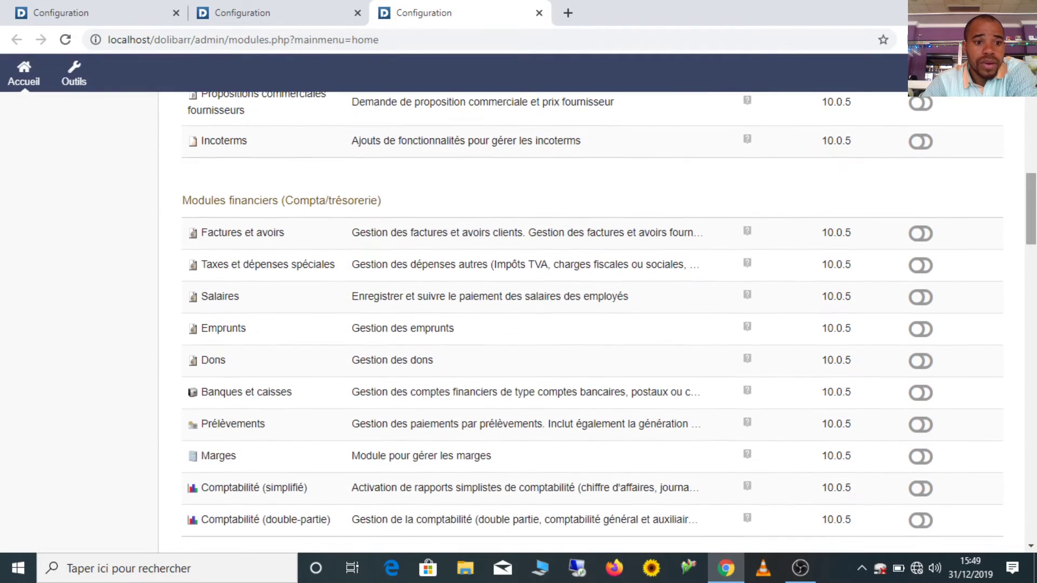
pyautogui.moveTo(1030, 208); pyautogui.dragTo(1030, 289)
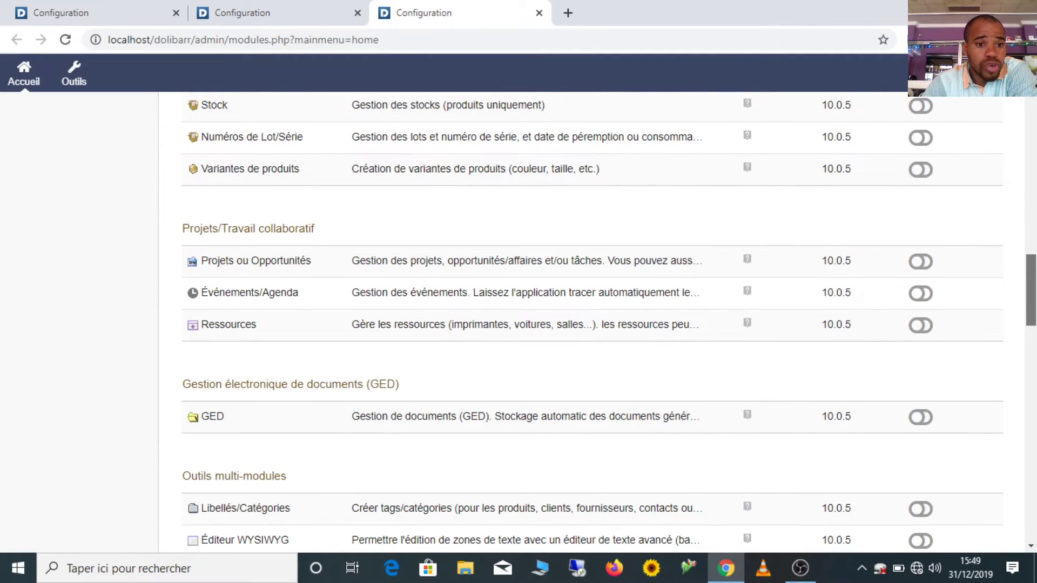
pyautogui.scroll(-4, 592, 323)
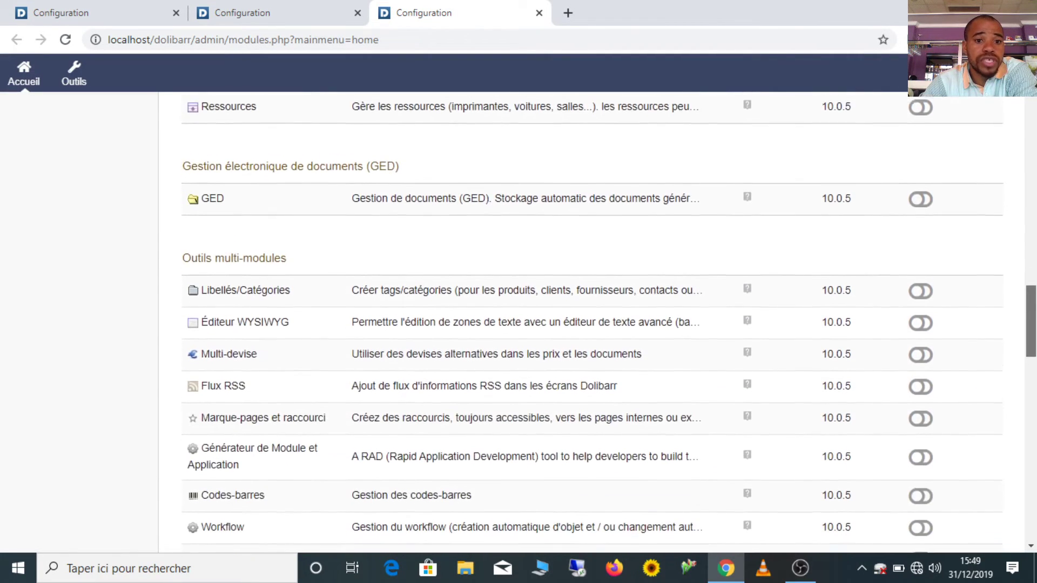
pyautogui.scroll(-2, 593, 323)
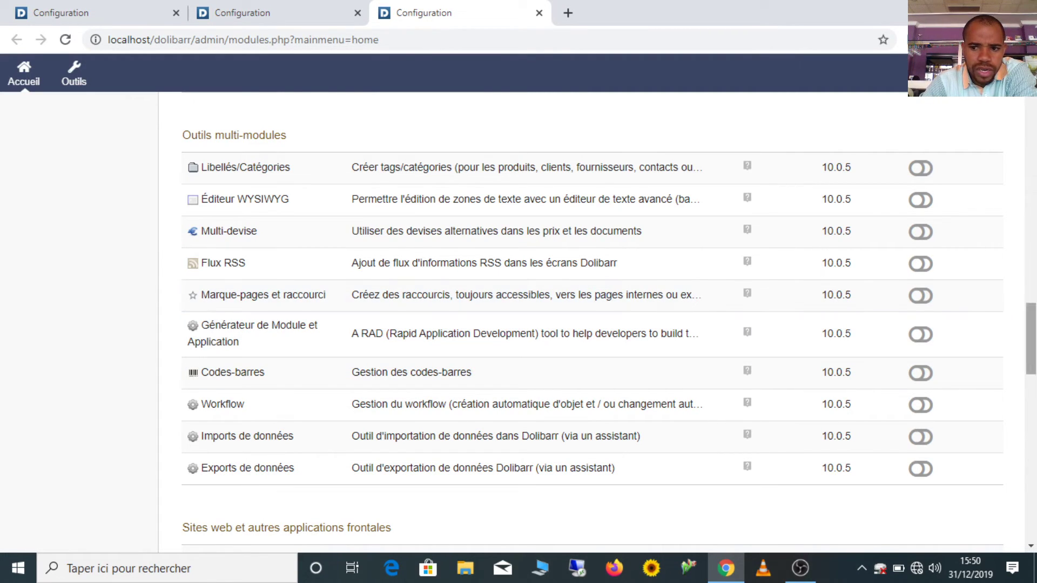
pyautogui.scroll(-6, 592, 322)
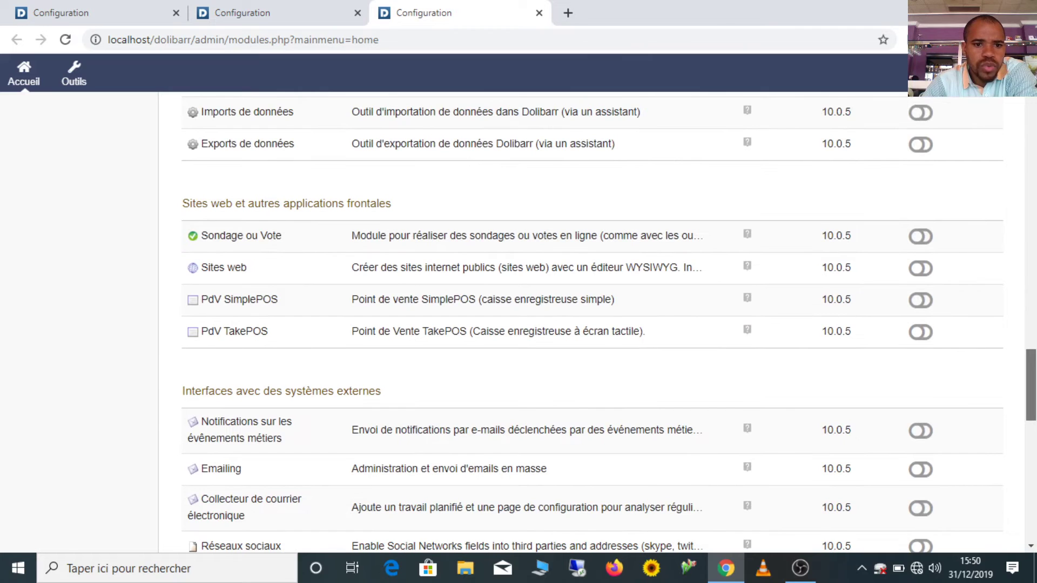
pyautogui.scroll(-3, 1035, 386)
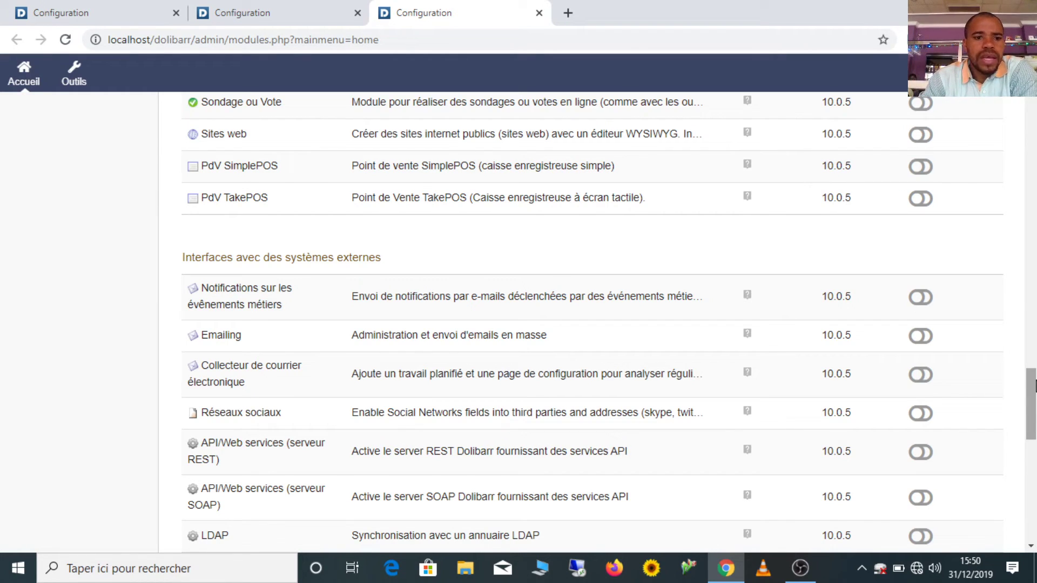
pyautogui.scroll(-7, 953, 421)
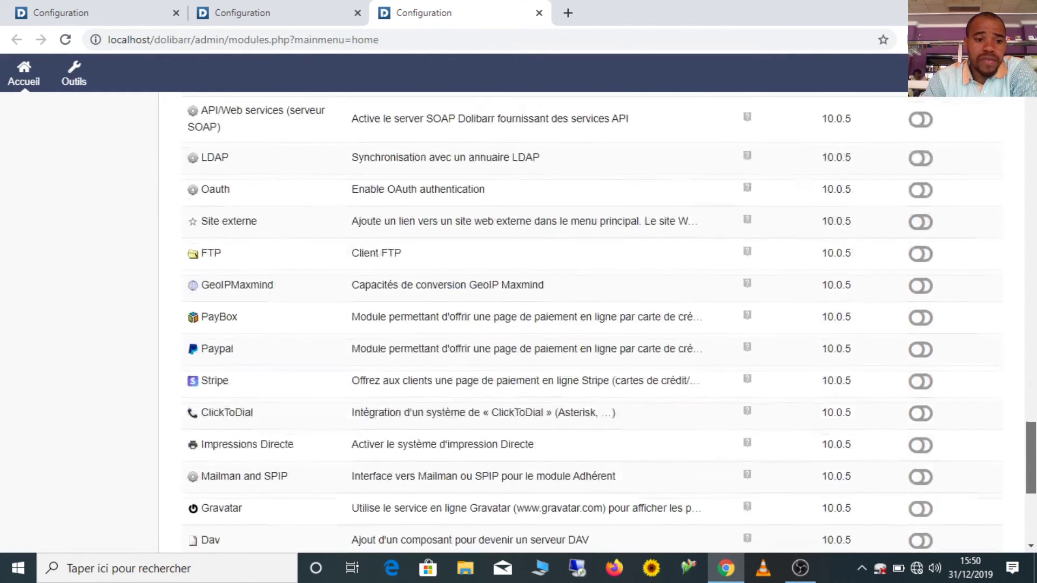
pyautogui.scroll(-6, 609, 322)
pyautogui.scroll(7, 609, 322)
pyautogui.scroll(20, 609, 323)
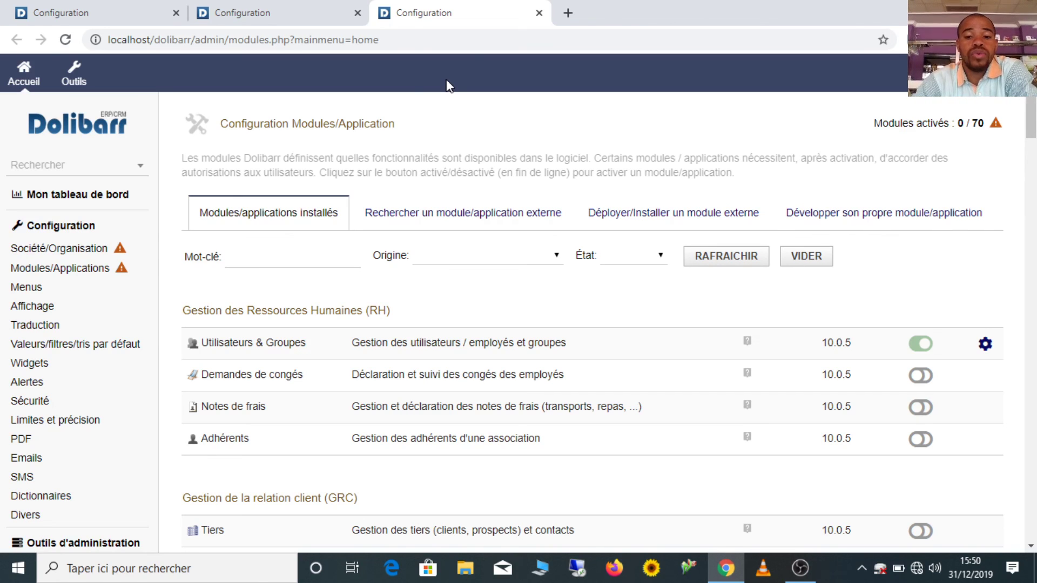
pyautogui.click(810, 576)
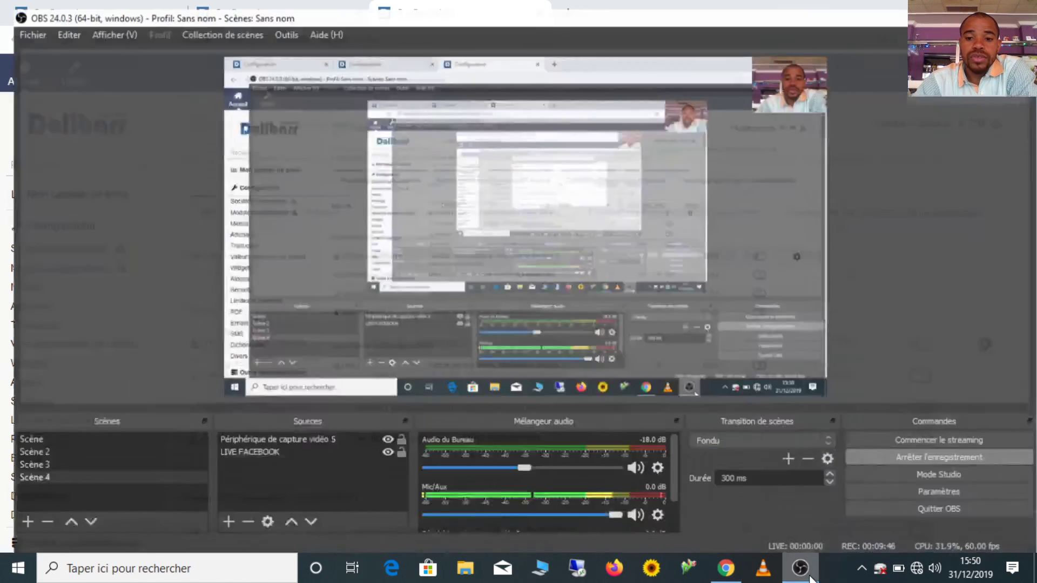